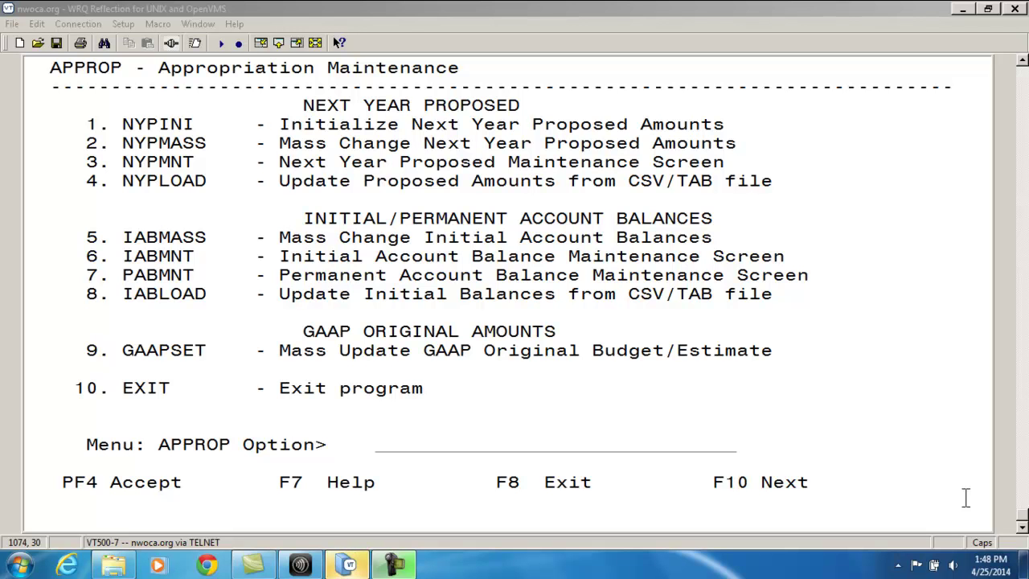
# Open the Next Year Proposed Maintenance Screen (NYPMNT) for budget accounts
pyautogui.click(879, 218)
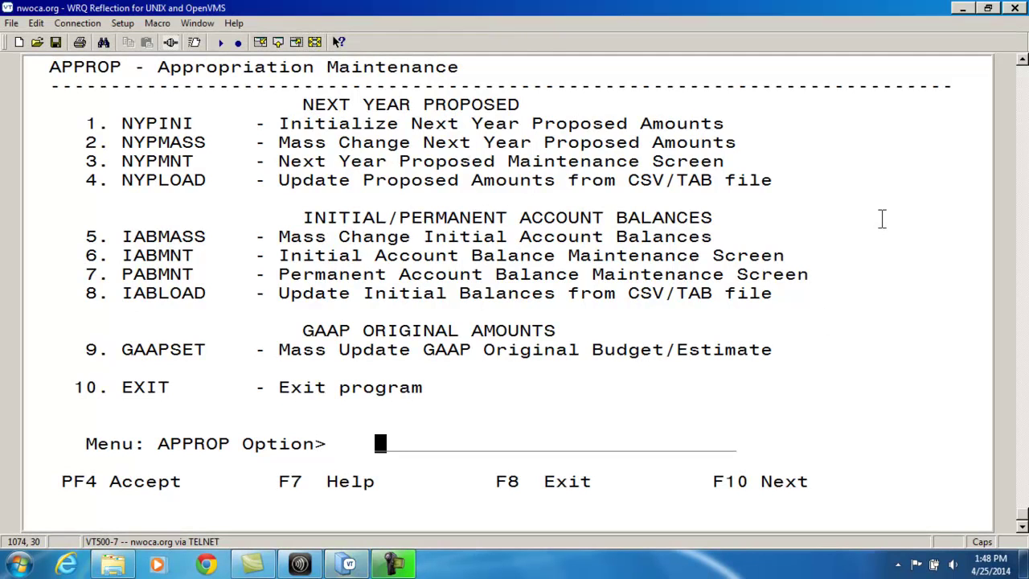
pyautogui.write('3')
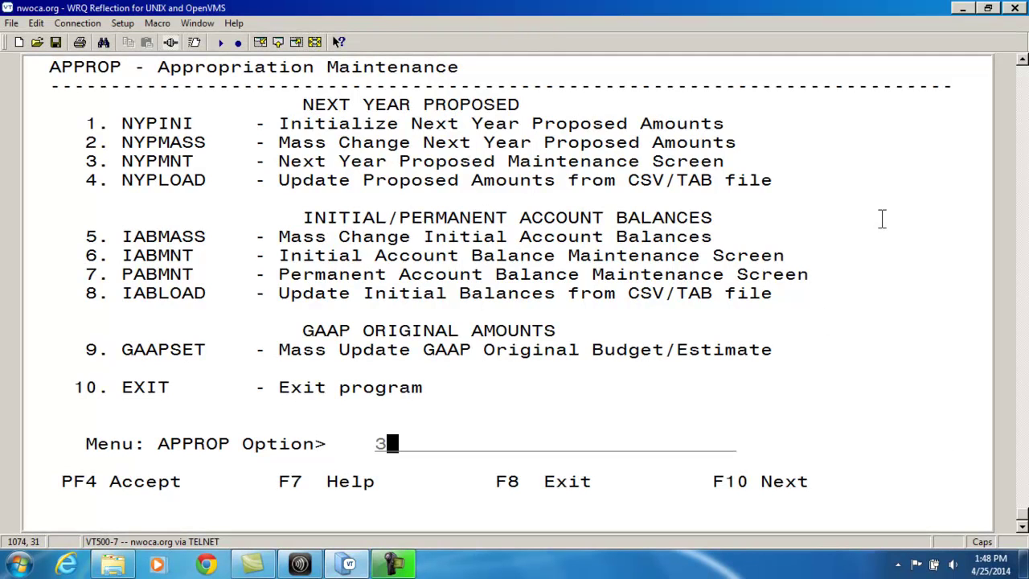
pyautogui.press('Return')
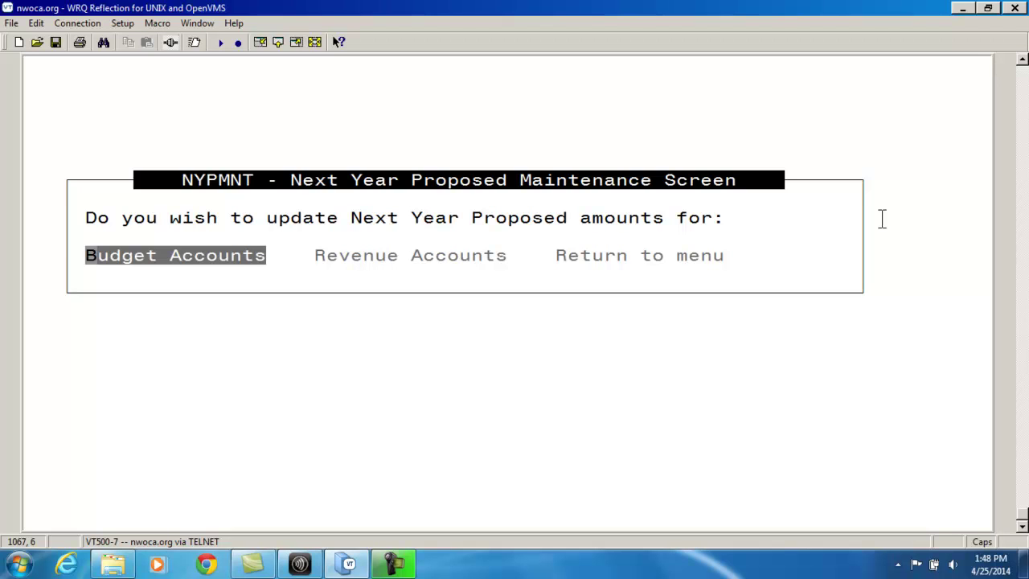
pyautogui.press('Return')
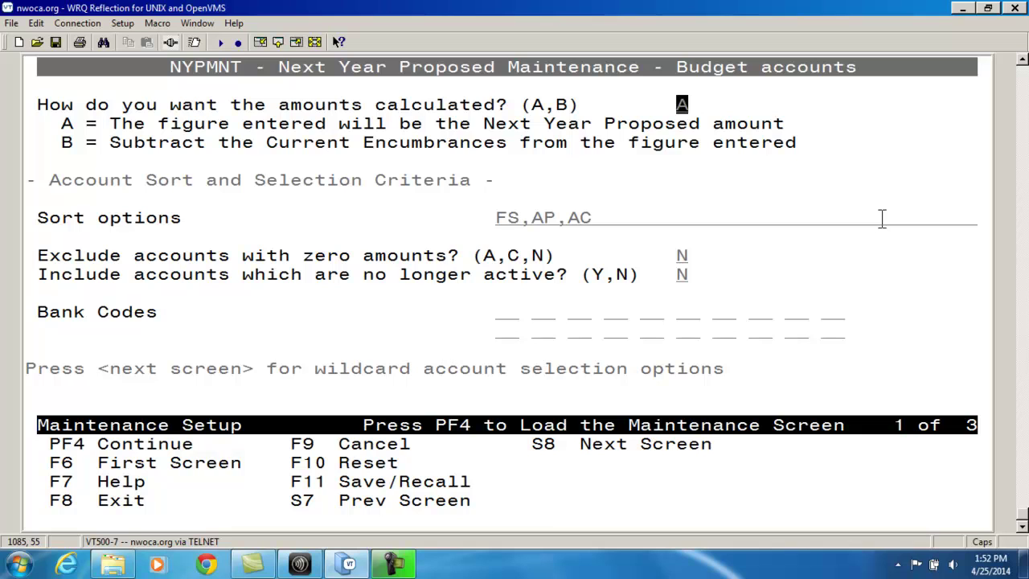
# Accept calculation method A and the sort options FS,AP,AC, and advance to the wildcard budget account selection
pyautogui.press('Return')
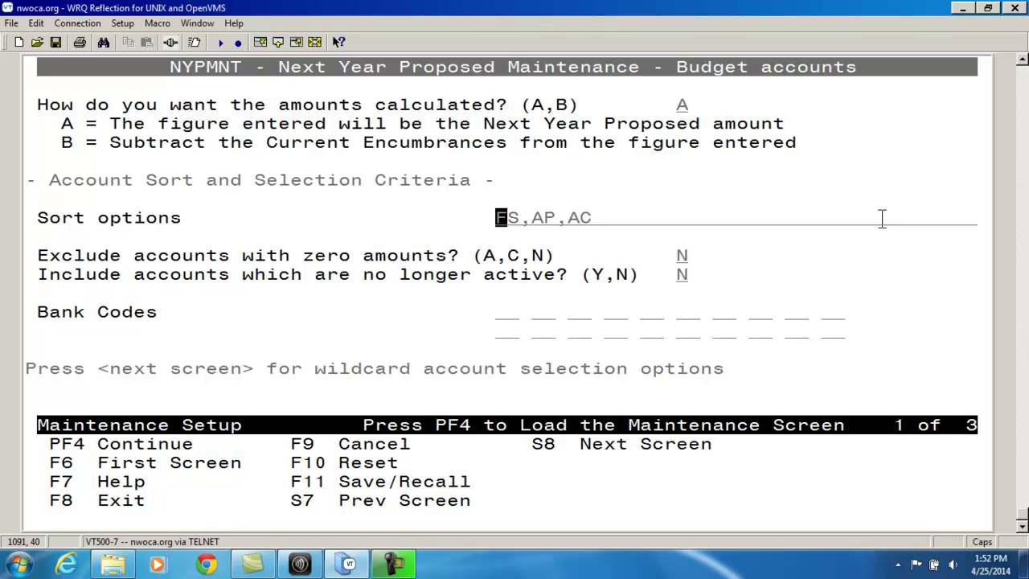
pyautogui.press('Down')
pyautogui.press('Down')
pyautogui.press('Down')
pyautogui.press('Down')
pyautogui.press('Down')
pyautogui.press('Down')
pyautogui.hotkey('shift', 'F8')
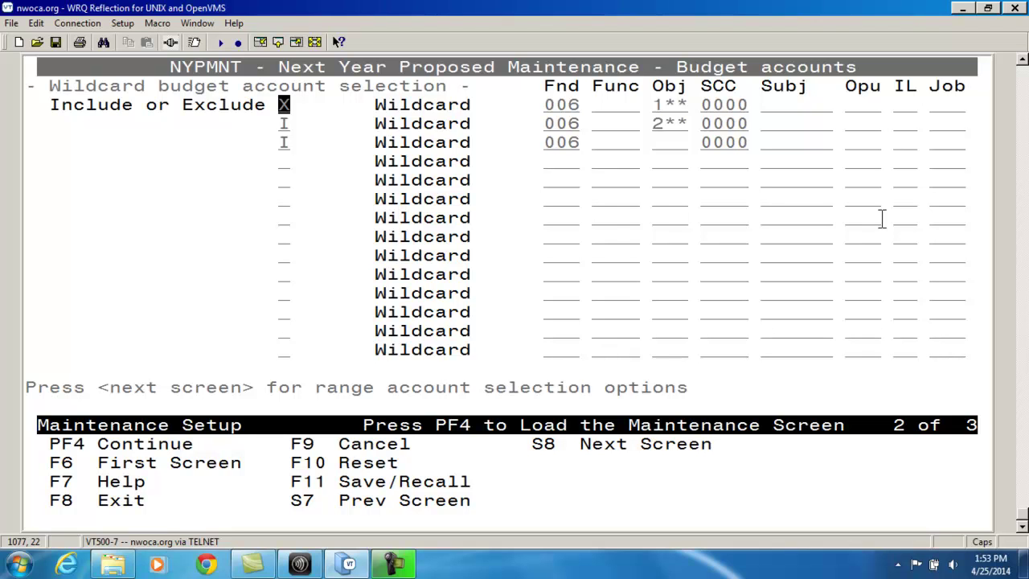
# Change the first wildcard row for fund 006 to include (I) accounts with object 4**
pyautogui.write('I')
pyautogui.press('Right')
pyautogui.press('Right')
pyautogui.press('Right')
pyautogui.press('Tab')
pyautogui.write('4')
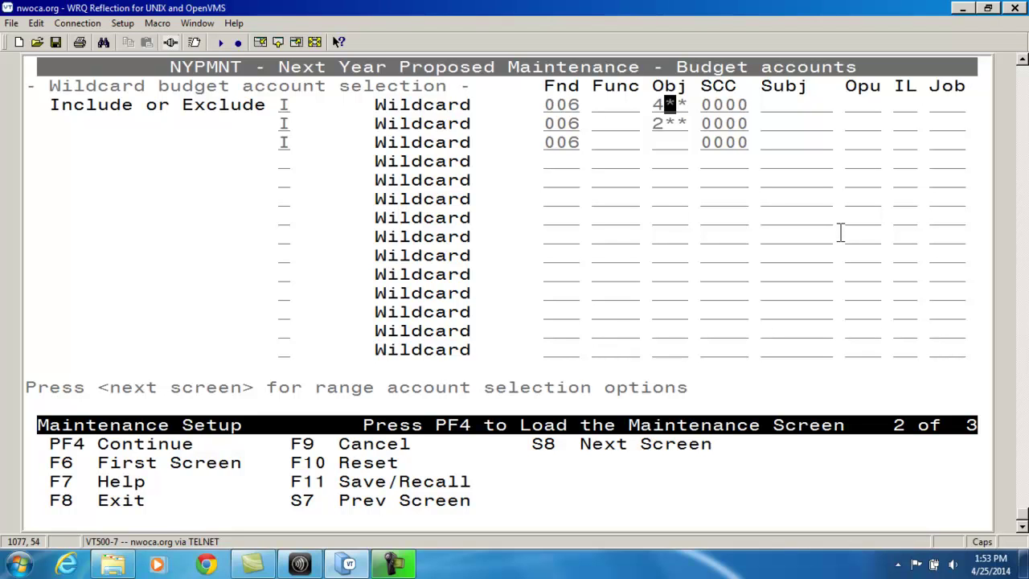
# Clear all entries from the second and third wildcard rows
pyautogui.press('Right')
pyautogui.press('Tab')
pyautogui.press('Tab')
pyautogui.press('Tab')
pyautogui.press('Tab')
pyautogui.press('Tab')
pyautogui.press('Tab')
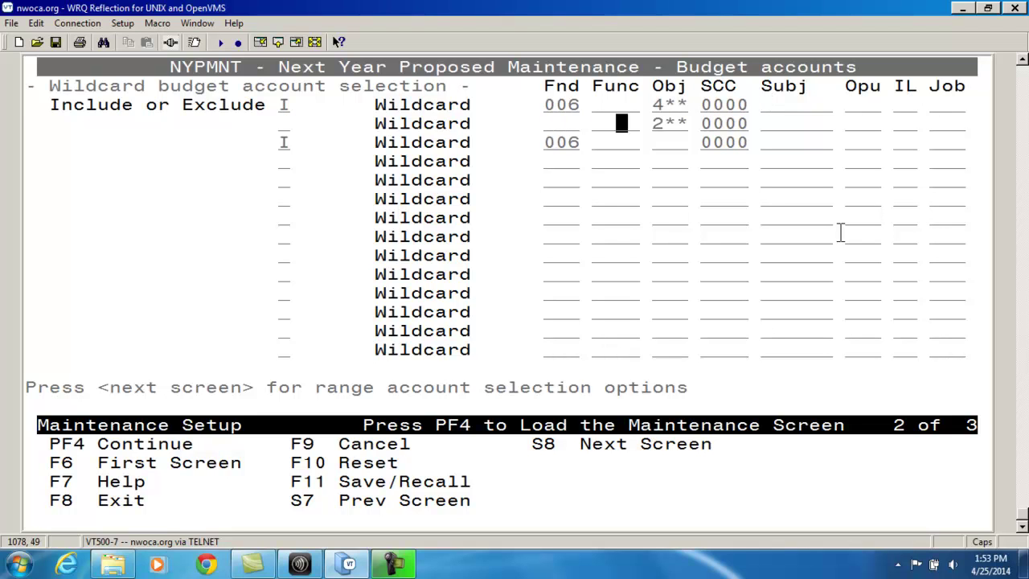
pyautogui.press('Tab')
pyautogui.press('Tab')
pyautogui.press('Tab')
pyautogui.press('Tab')
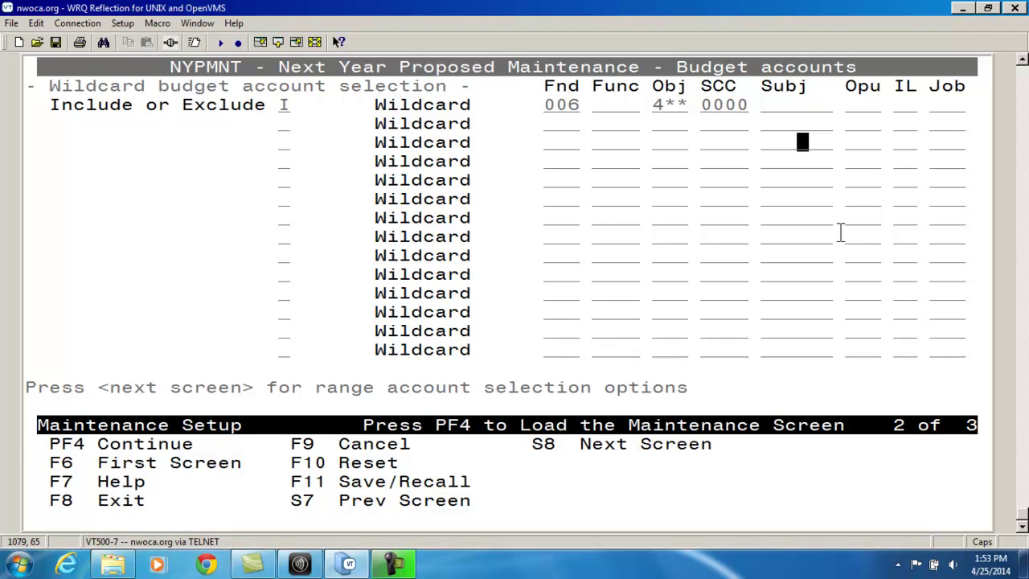
# Load the accounts for modification and enter Board Approved amounts: 2000 for Cafeteria Software, 2500 for Refuse Hauling and 2000 for Equipment Repair
pyautogui.press('KP_Subtract')
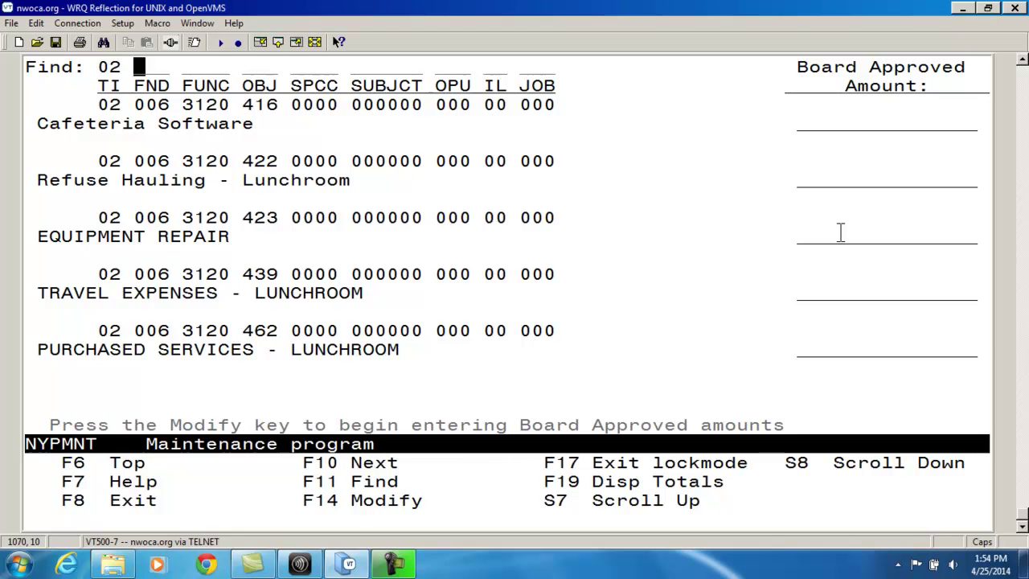
pyautogui.press('F14')
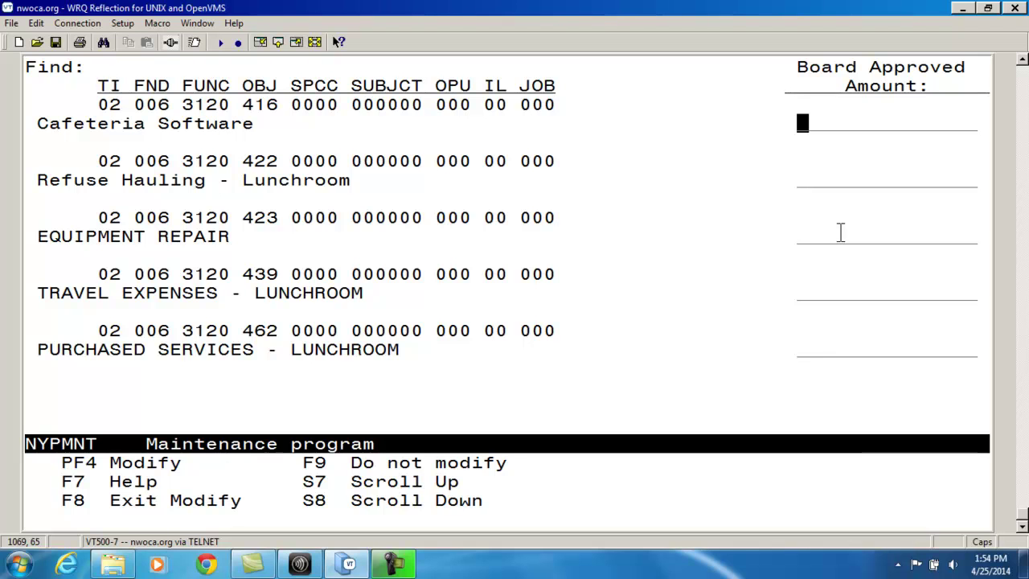
pyautogui.write('2000')
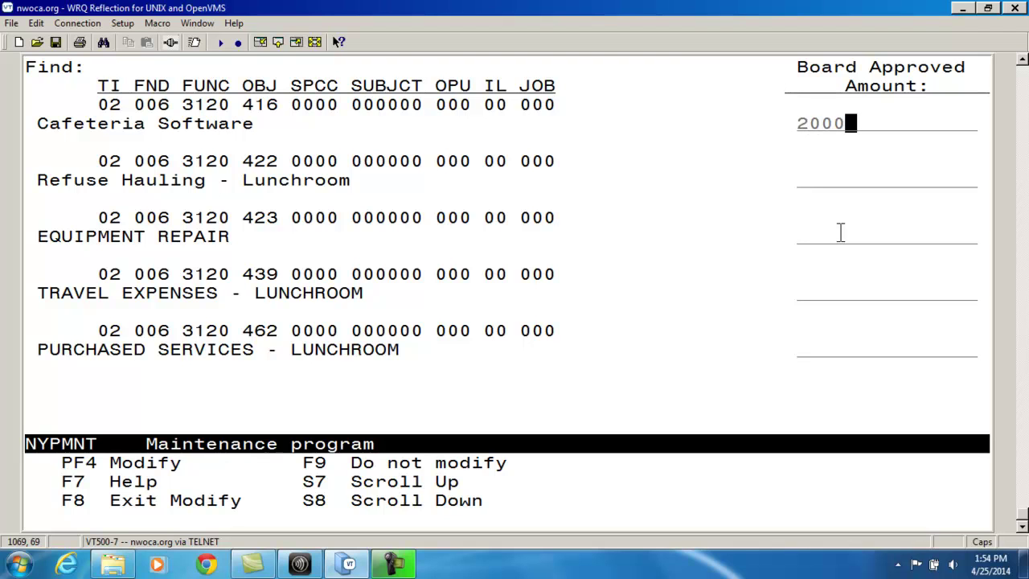
pyautogui.press('Tab')
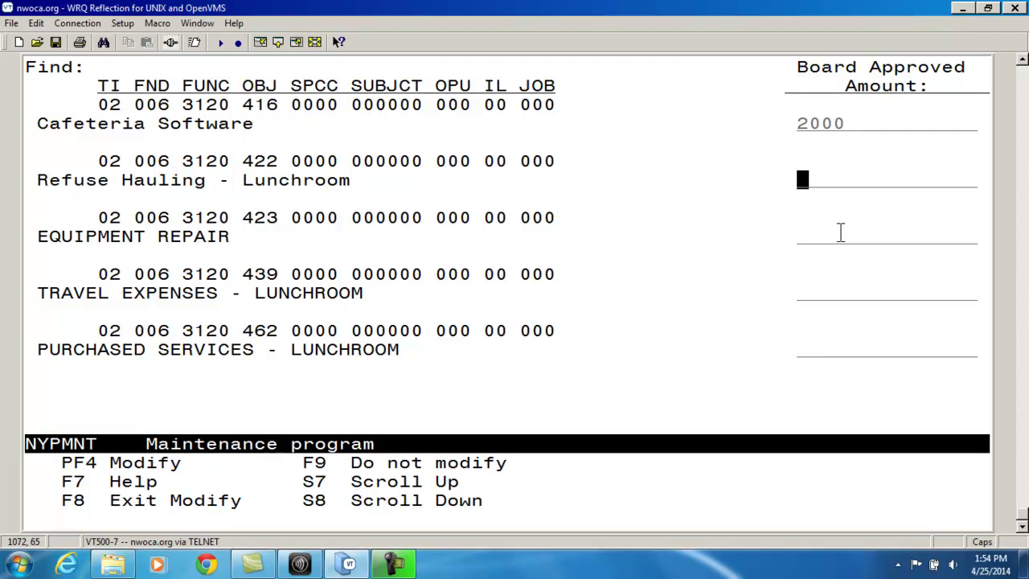
pyautogui.write('2500')
pyautogui.press('Tab')
pyautogui.write('2000')
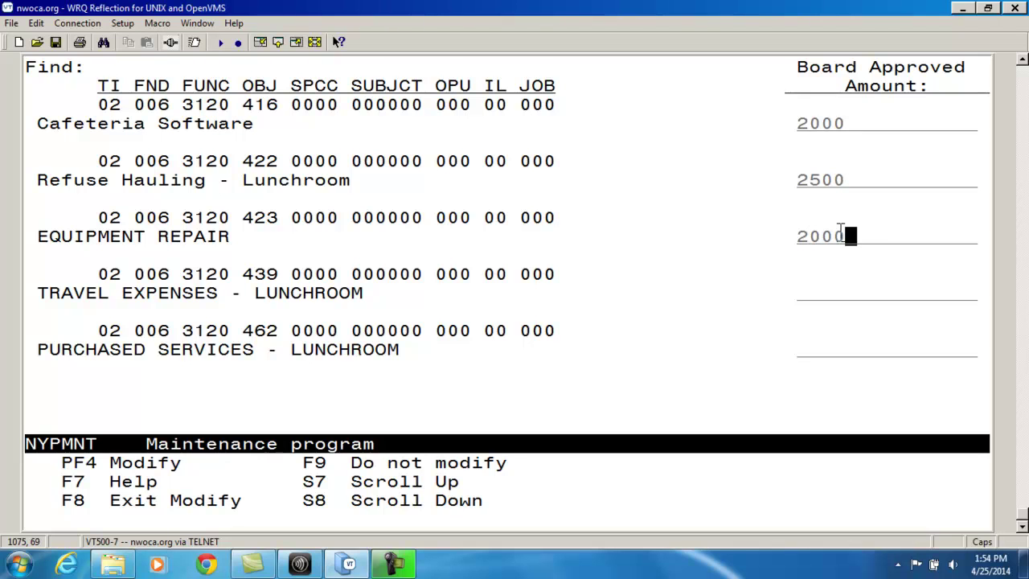
# Enter 1000 for Travel Expenses and 5000 for Purchased Services, and save the Board Approved amounts
pyautogui.press('Tab')
pyautogui.write('1000')
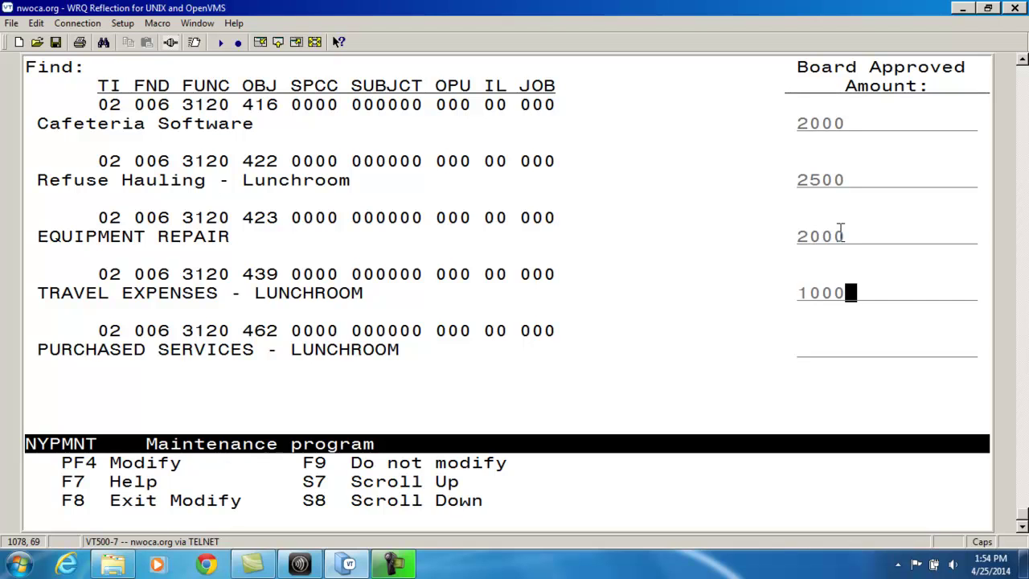
pyautogui.press('Tab')
pyautogui.write('5')
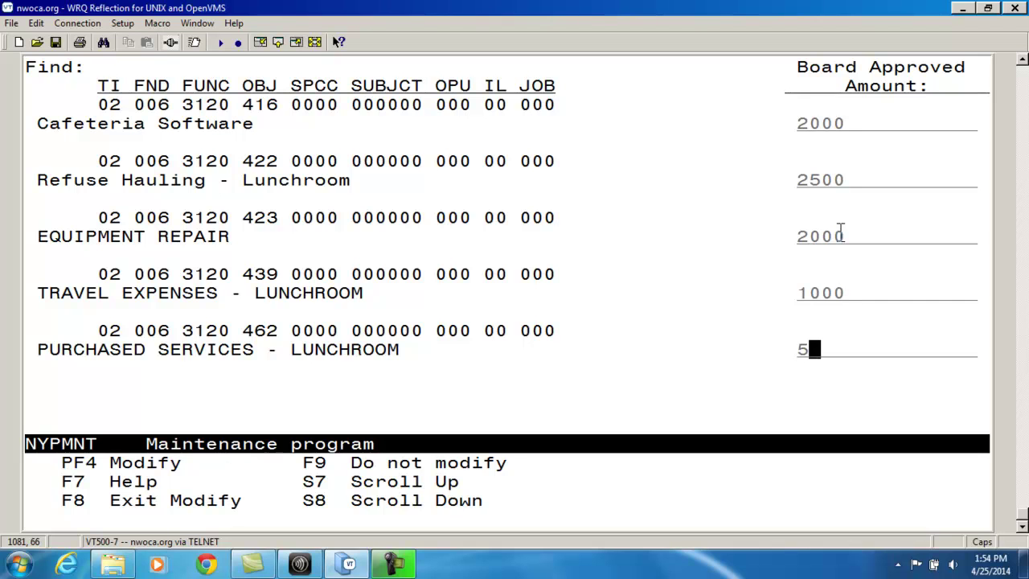
pyautogui.write('000')
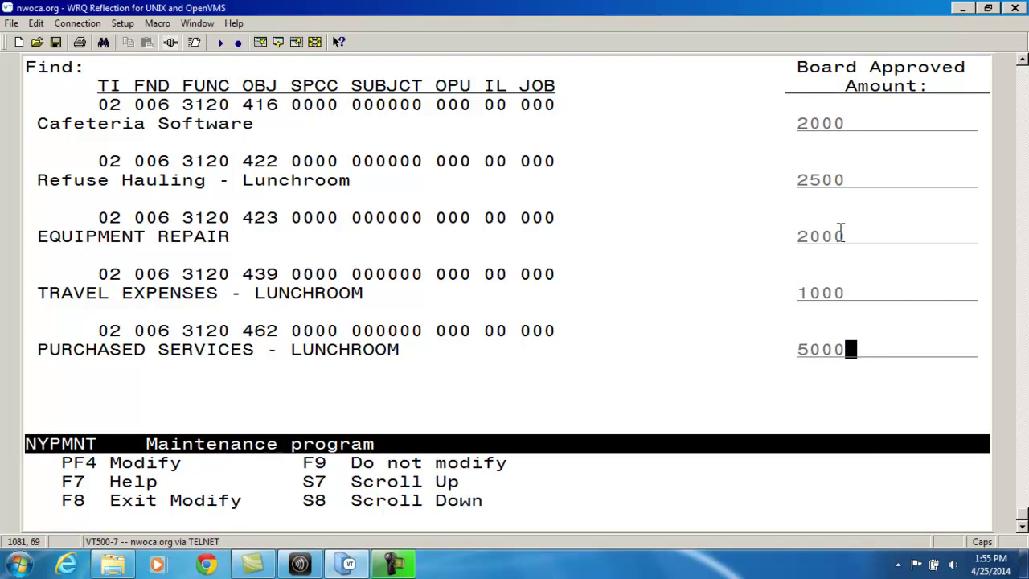
pyautogui.press('Return')
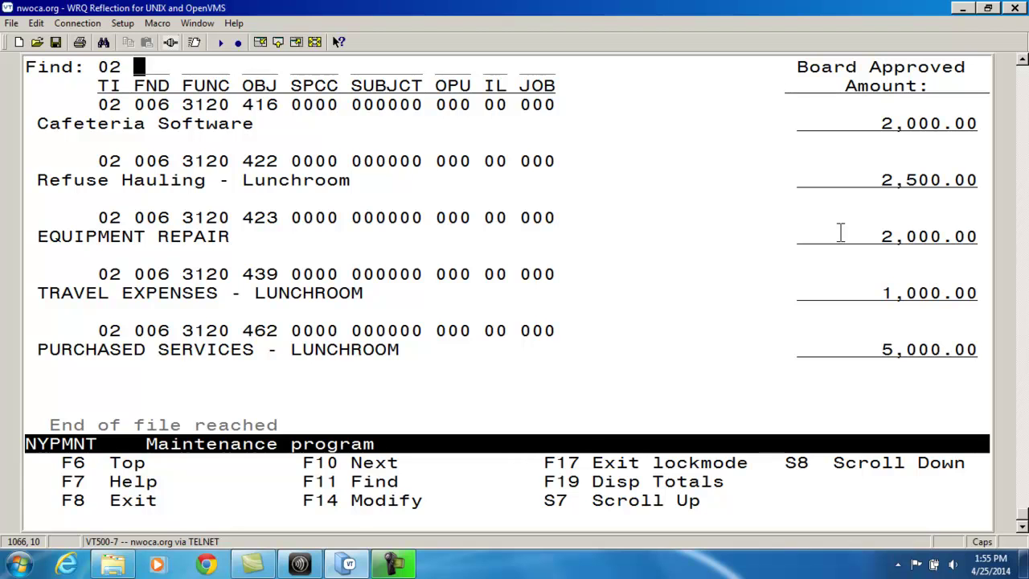
# Review the Board Approved totals by fund, and exit back to the MAIN menu
pyautogui.hotkey('shift', 'F9')
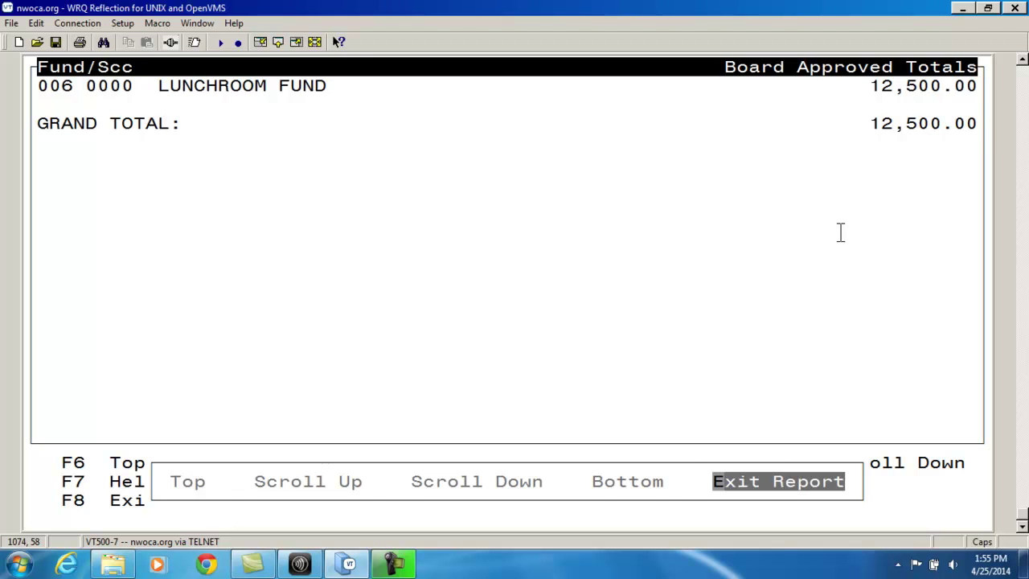
pyautogui.press('Return')
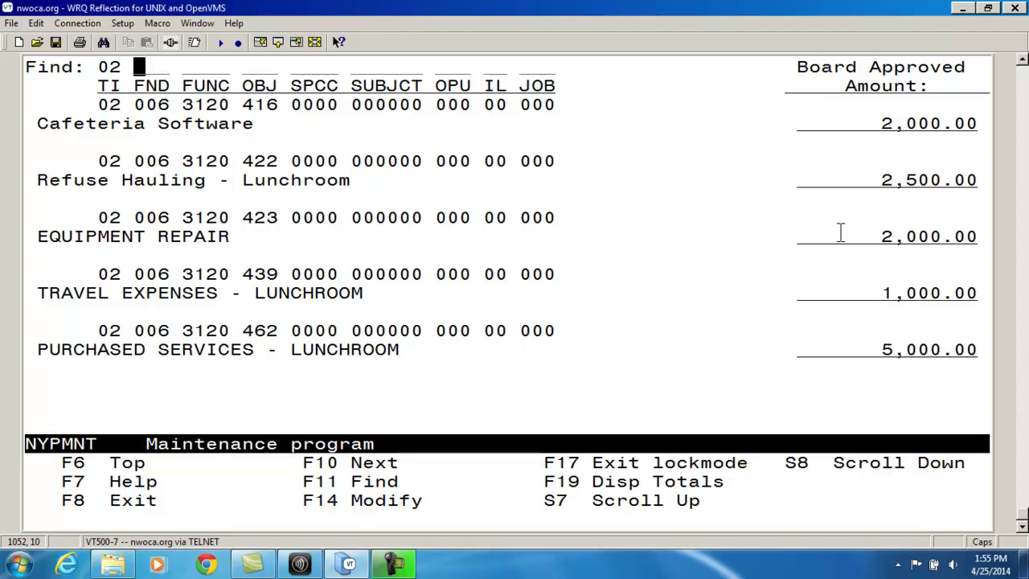
pyautogui.press('F8')
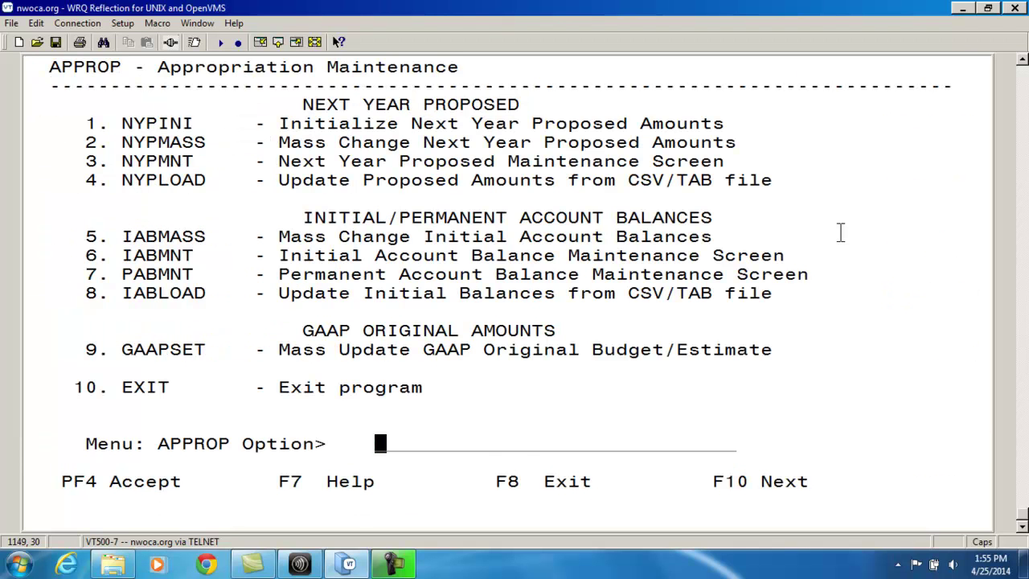
pyautogui.press('F8')
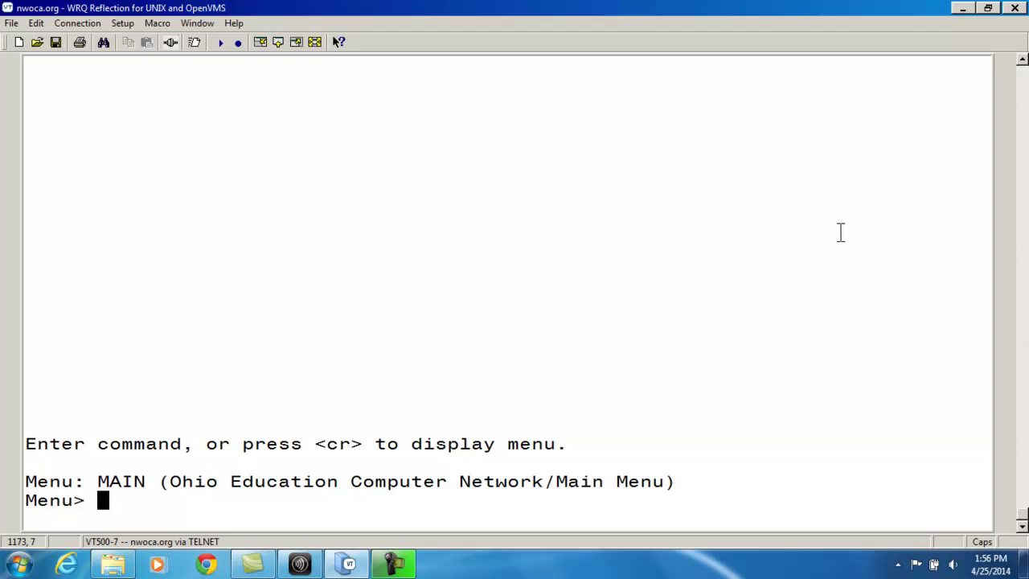
# Run the BUDWRK expense worksheet interactively with the wildcard selection fund 006, object 4** and SCC 0000
pyautogui.write('BUDWRK')
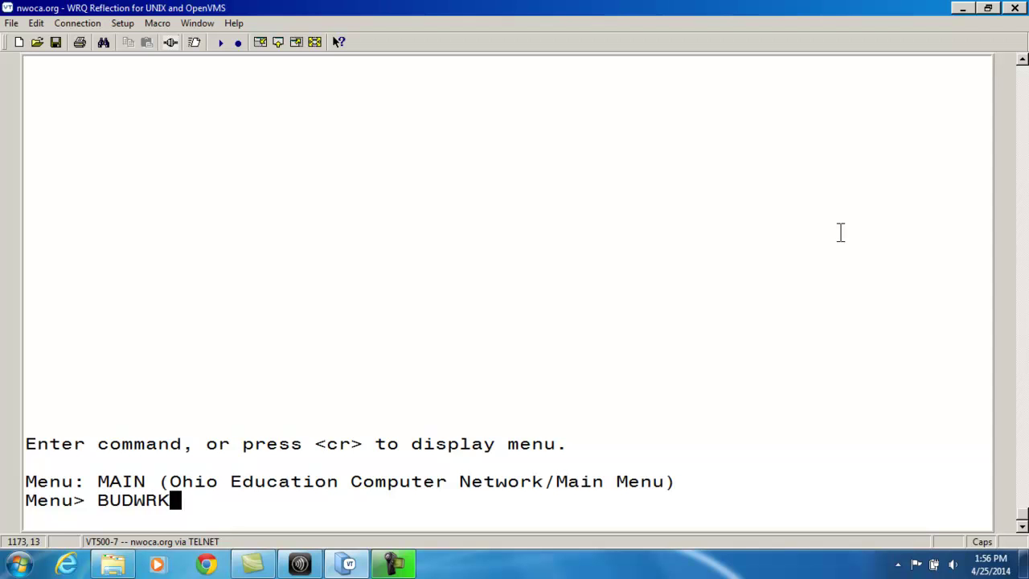
pyautogui.press('Return')
pyautogui.press('Return')
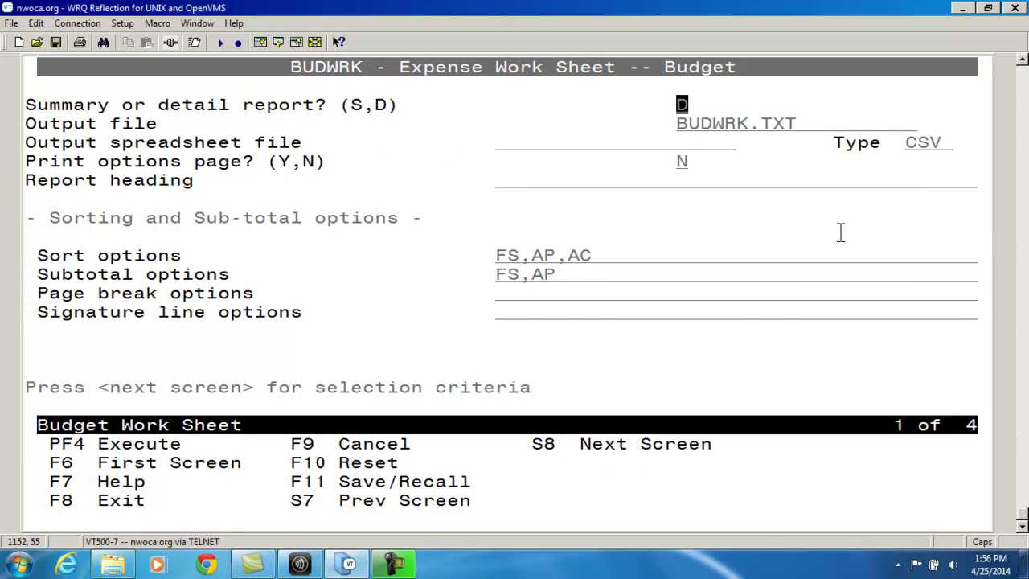
pyautogui.press('pagedown')
pyautogui.press('pagedown')
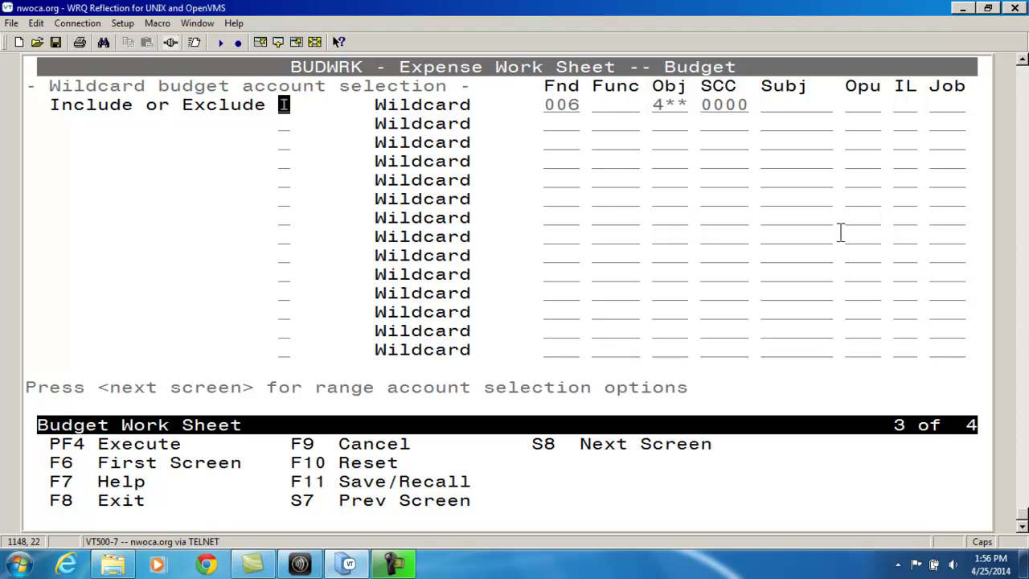
pyautogui.press('F4')
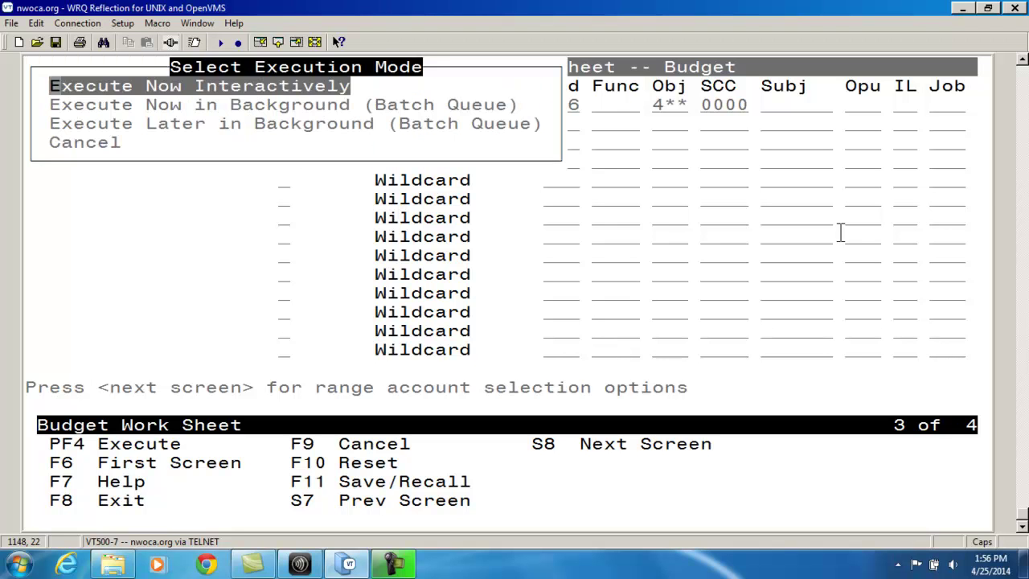
pyautogui.press('Return')
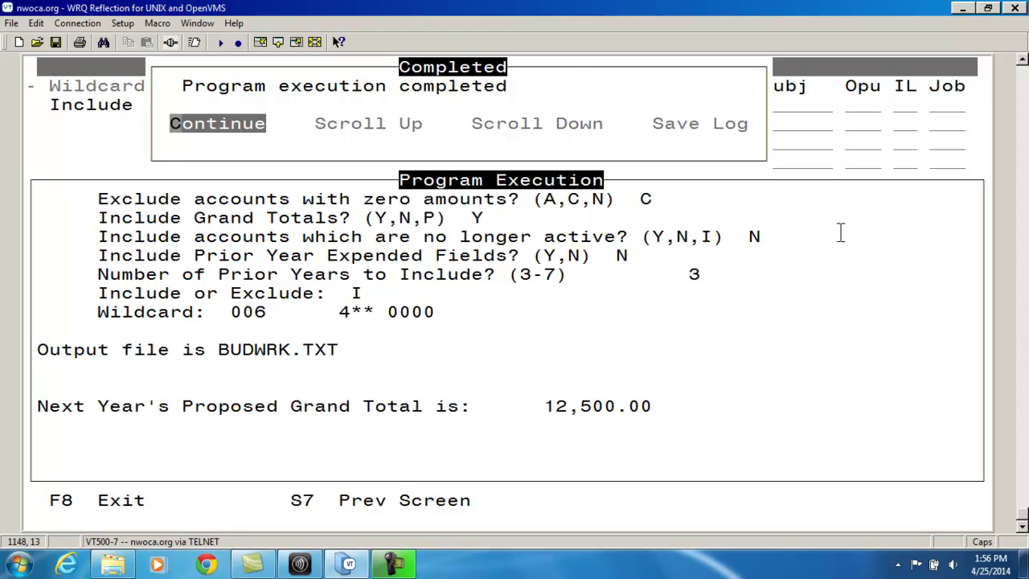
pyautogui.press('Return')
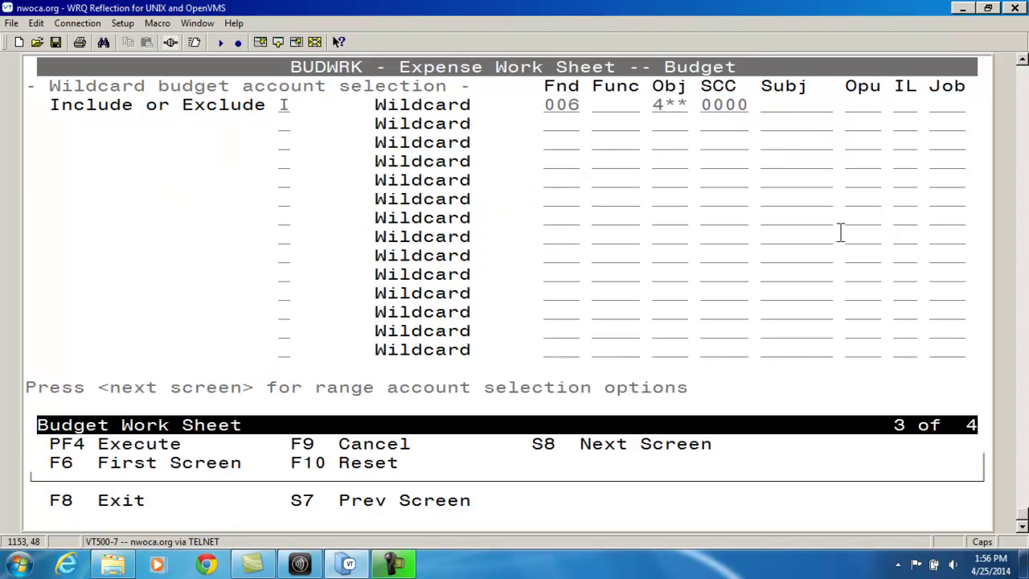
# Exit BUDWRK and view the report file O:BUDWRK.TXT
pyautogui.press('F8')
pyautogui.write('VIEW ')
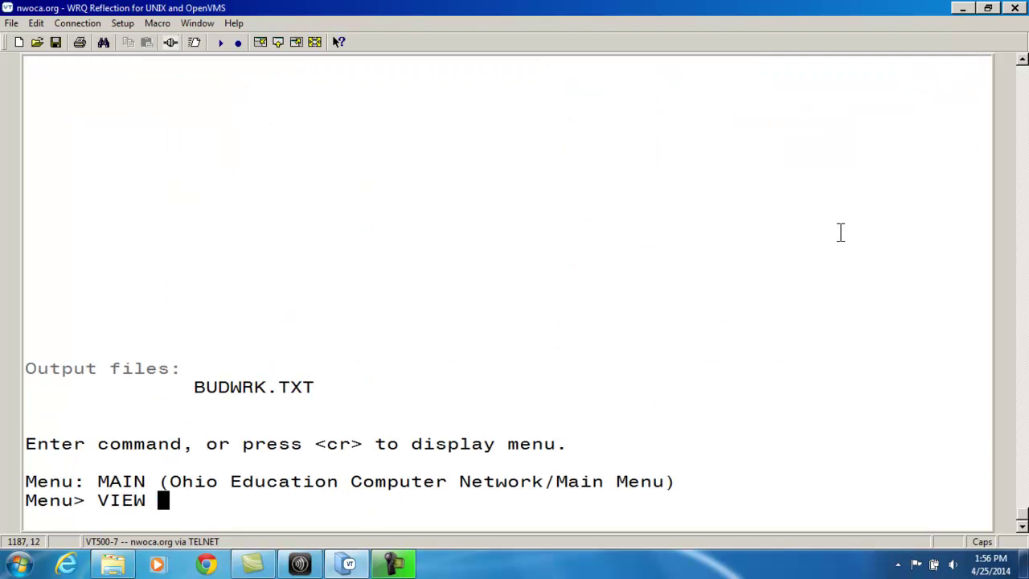
pyautogui.write('O:BUDWRK.TXT')
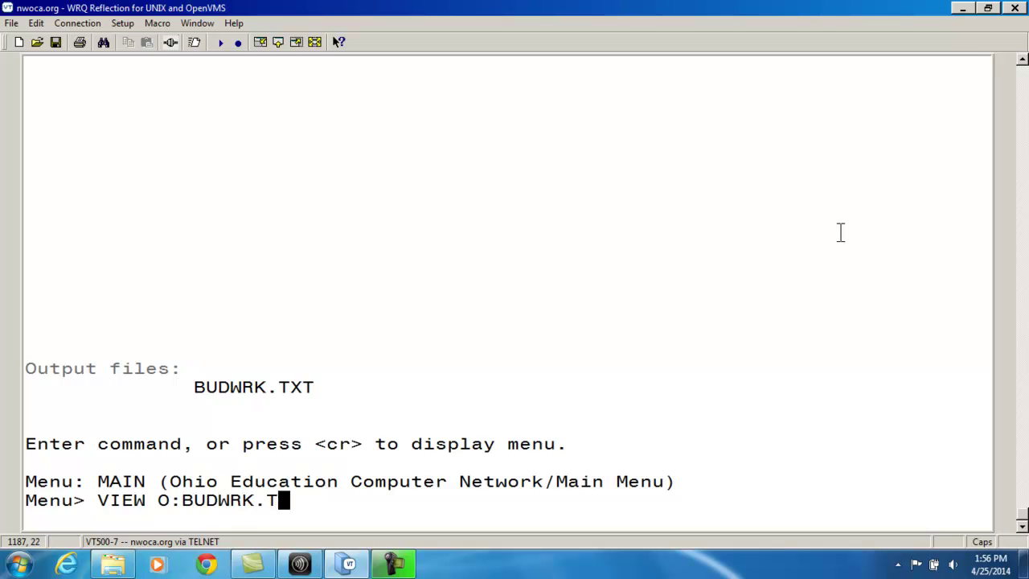
pyautogui.press('Return')
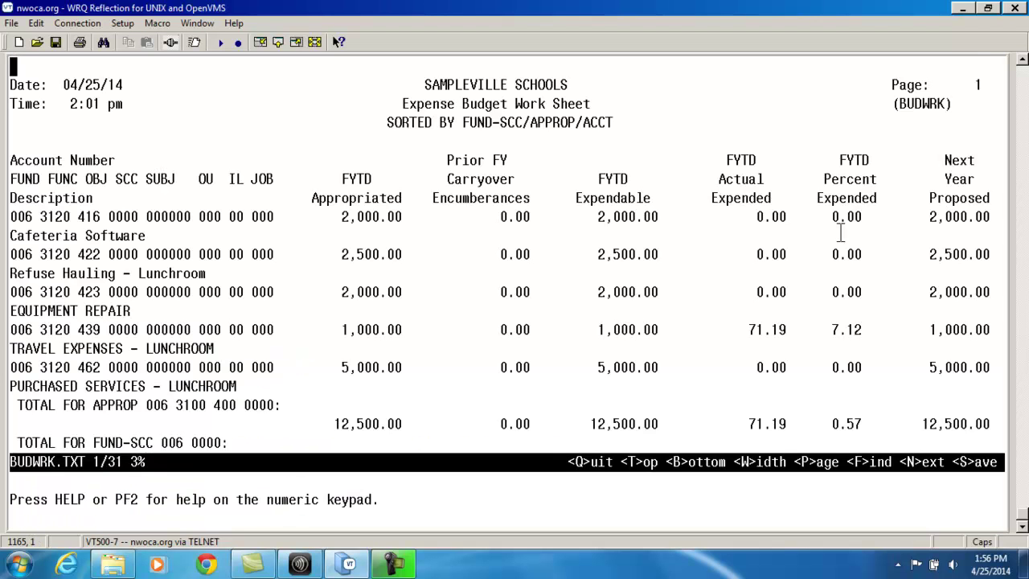